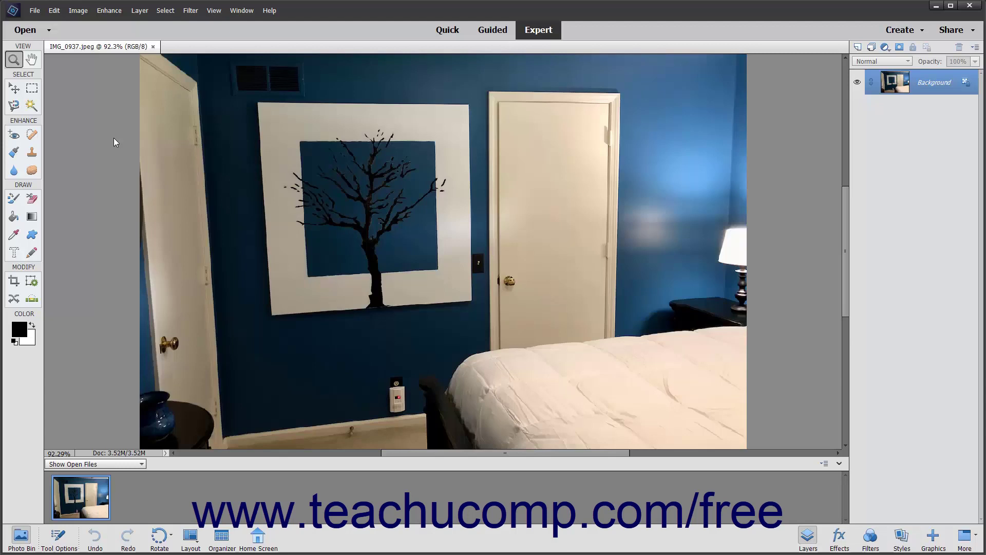
- Open the Enhance menu for the bedroom photo IMG_0937.jpeg in Expert mode
{"action": "left_click", "coordinate": [109, 11]}
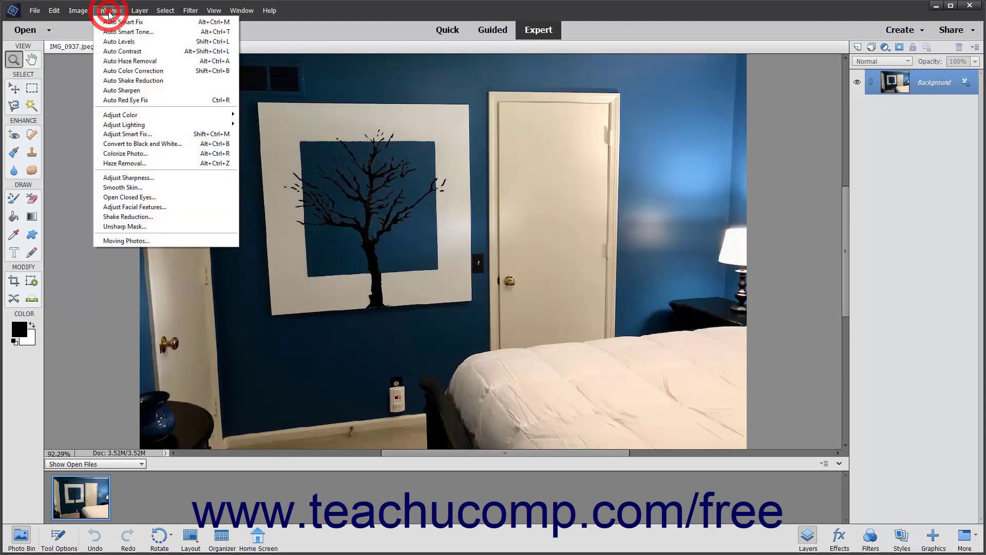
- Launch Colorize Photo and try the Zoom and Hand tools on the preview
{"action": "left_click", "coordinate": [135, 154]}
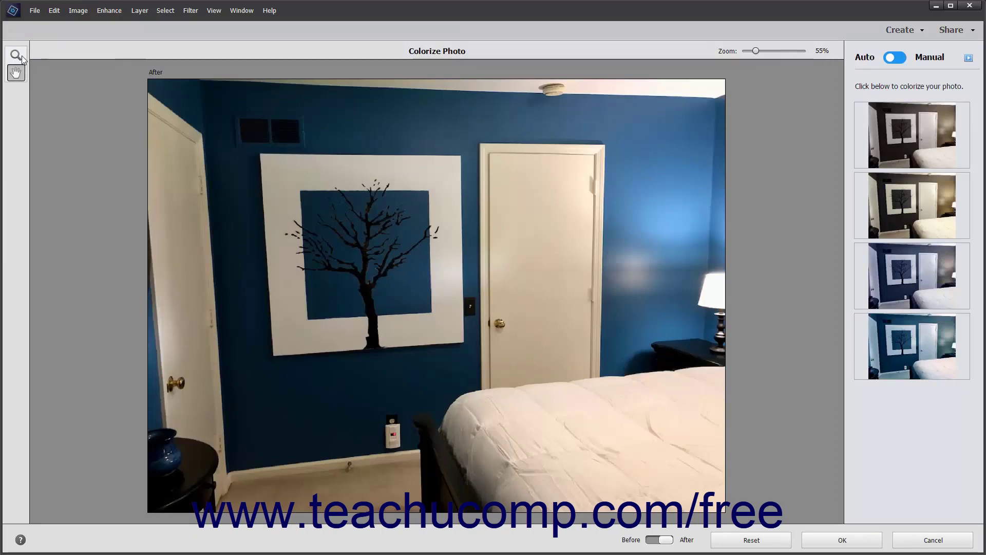
{"action": "left_click", "coordinate": [18, 55]}
{"action": "left_click", "coordinate": [18, 77]}
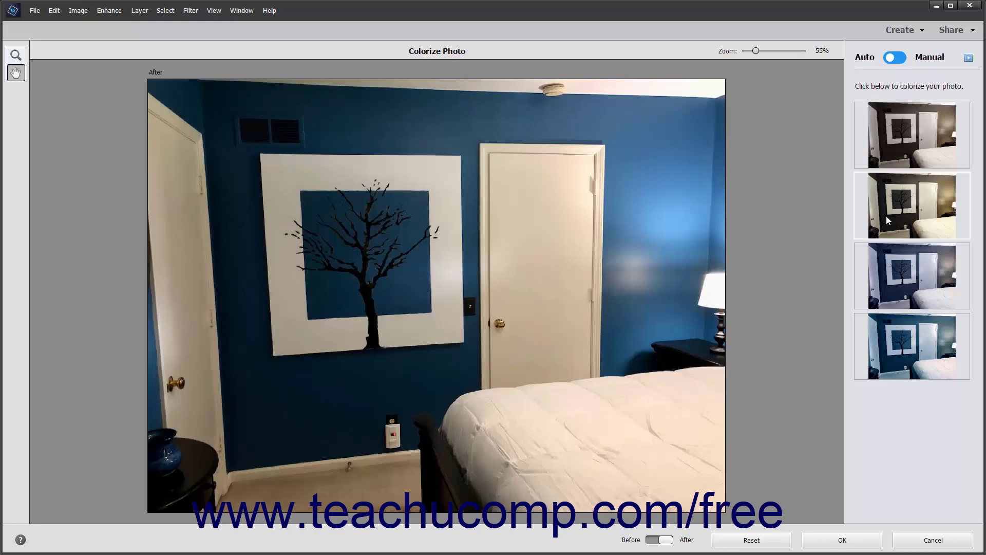
- Preview the third Auto variation, reset the photo, then switch colorizing to Manual
{"action": "left_click", "coordinate": [890, 271]}
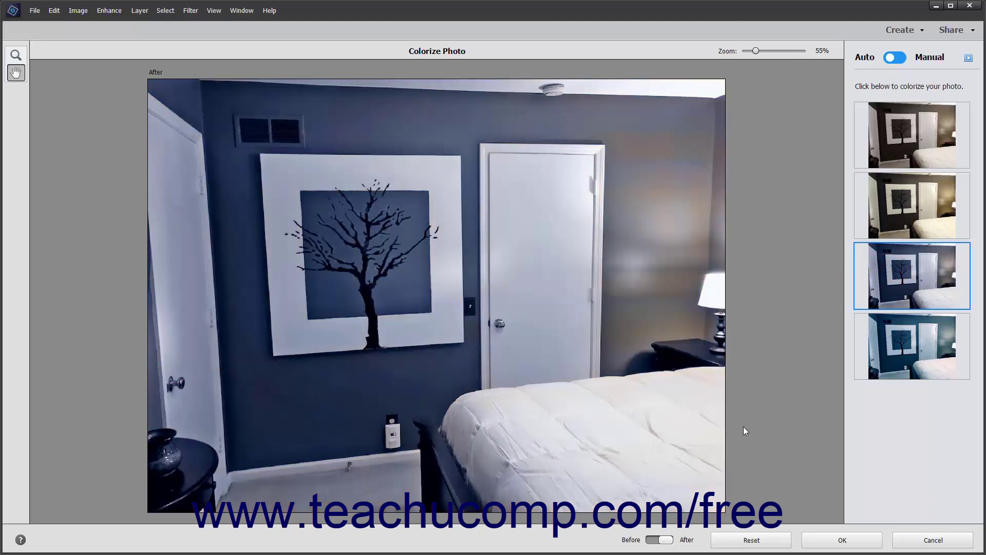
{"action": "left_click", "coordinate": [754, 527]}
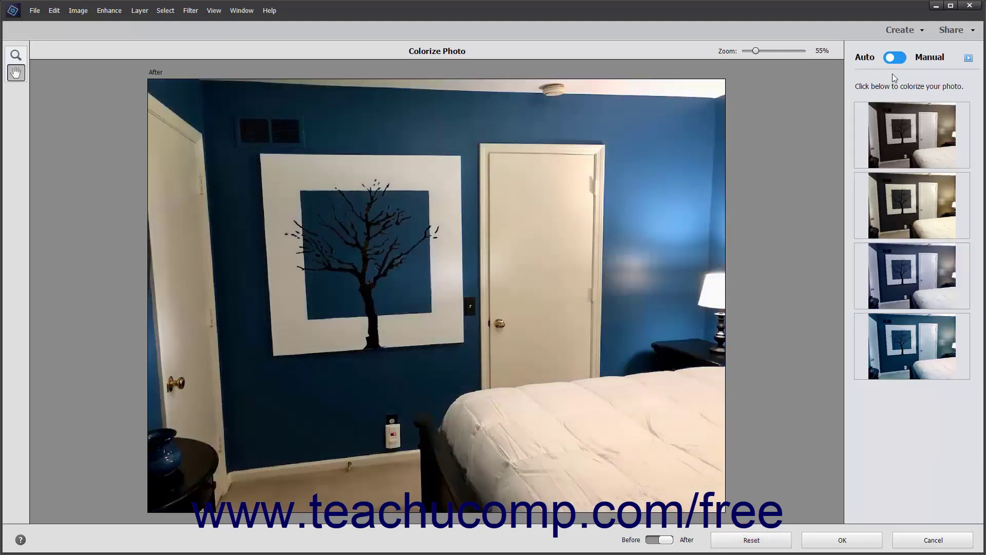
{"action": "left_click", "coordinate": [896, 59]}
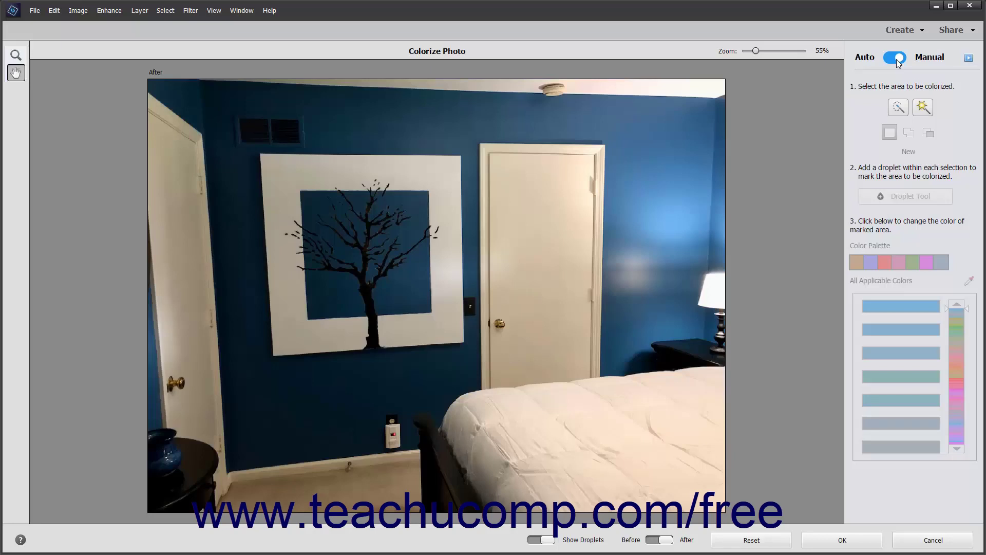
- Magic Wand the white frame at tolerance 50, adding its jagged lower-left edge
{"action": "left_click", "coordinate": [923, 107]}
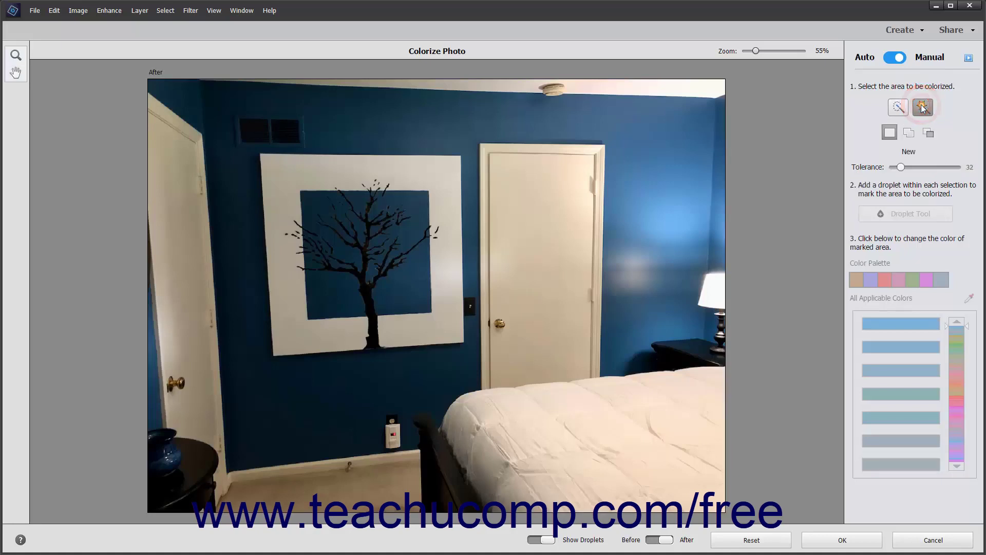
{"action": "left_click", "coordinate": [906, 167]}
{"action": "left_click", "coordinate": [434, 180]}
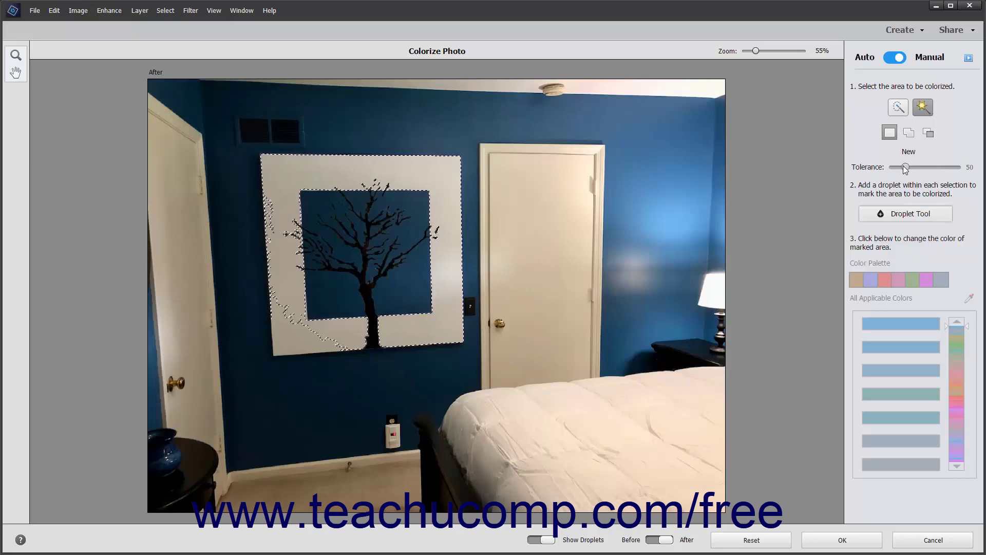
{"action": "left_click", "coordinate": [909, 133]}
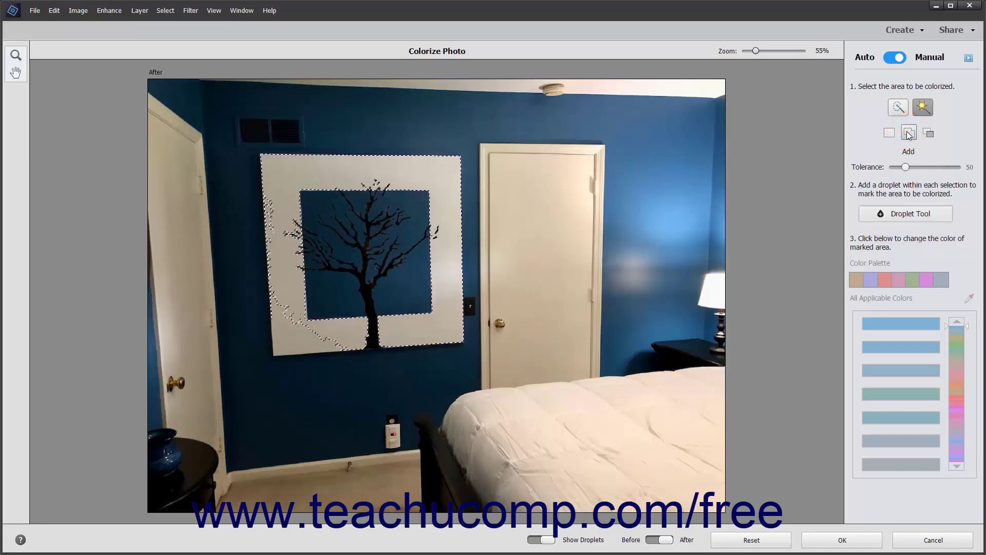
{"action": "left_click", "coordinate": [291, 342]}
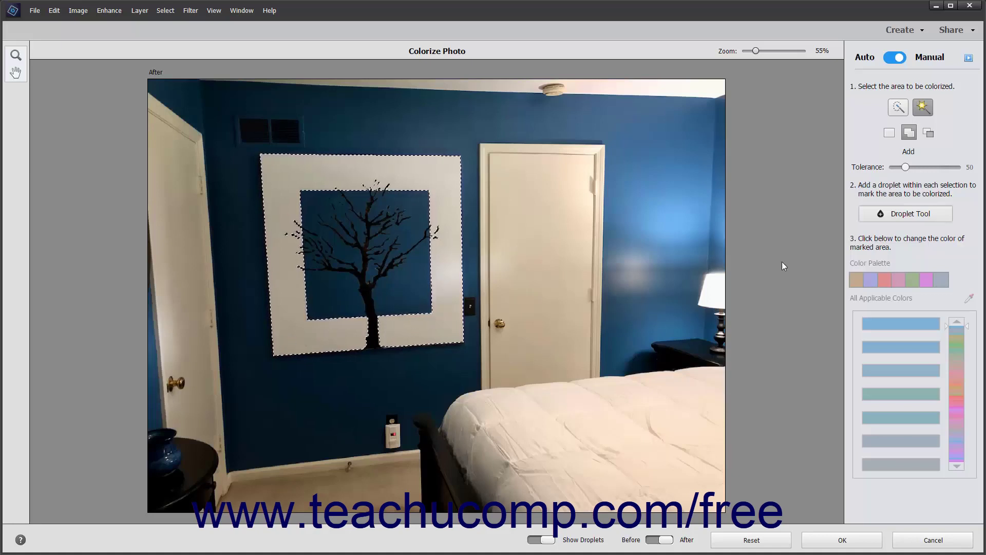
- Drop droplets on the frame's four corners and select the upper-right droplet
{"action": "left_click", "coordinate": [890, 218]}
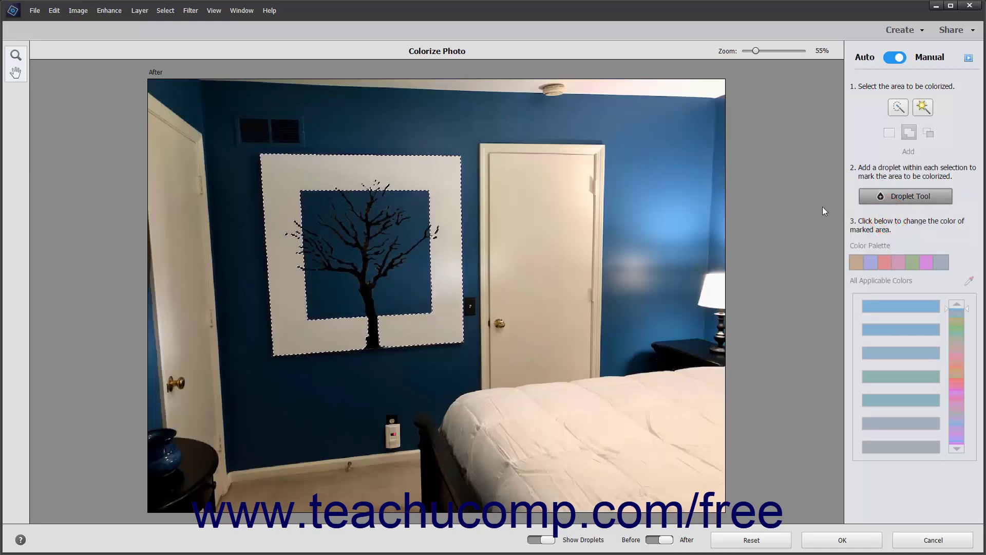
{"action": "left_click", "coordinate": [443, 172]}
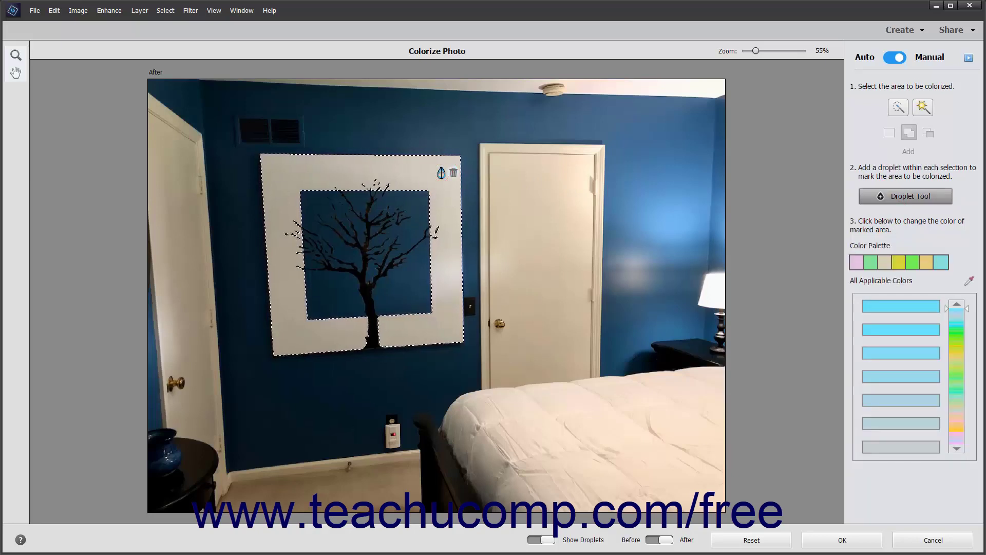
{"action": "left_click", "coordinate": [293, 330]}
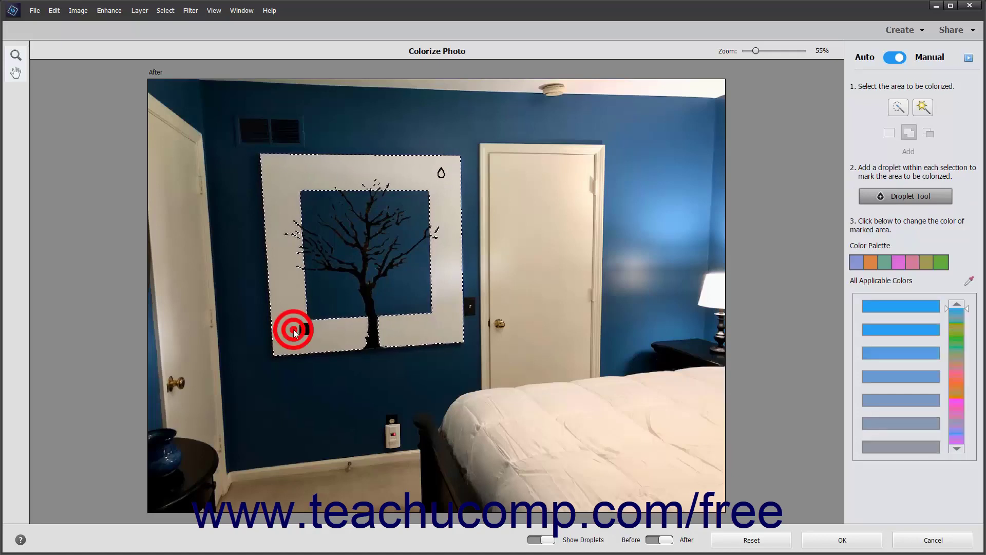
{"action": "left_click", "coordinate": [442, 327]}
{"action": "left_click", "coordinate": [279, 173]}
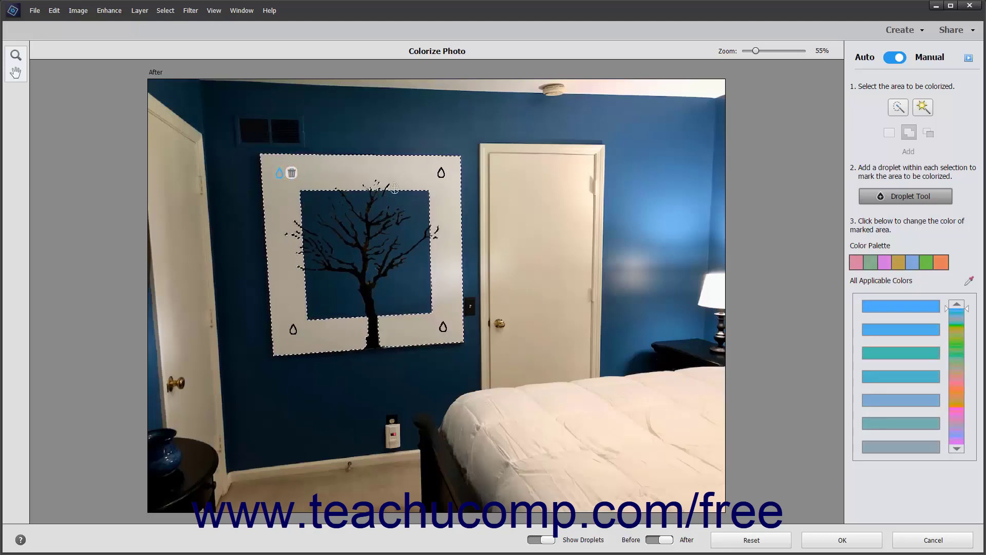
{"action": "left_click", "coordinate": [442, 173]}
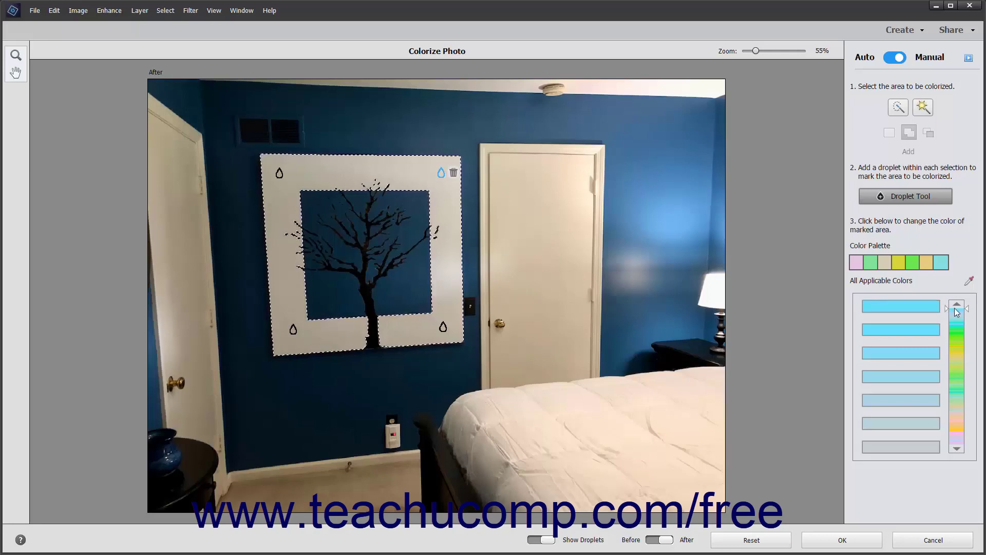
- Try a green tint on the frame, then undo it with Edit > Undo Change Color
{"action": "left_click_drag", "start_coordinate": [948, 307], "coordinate": [939, 397]}
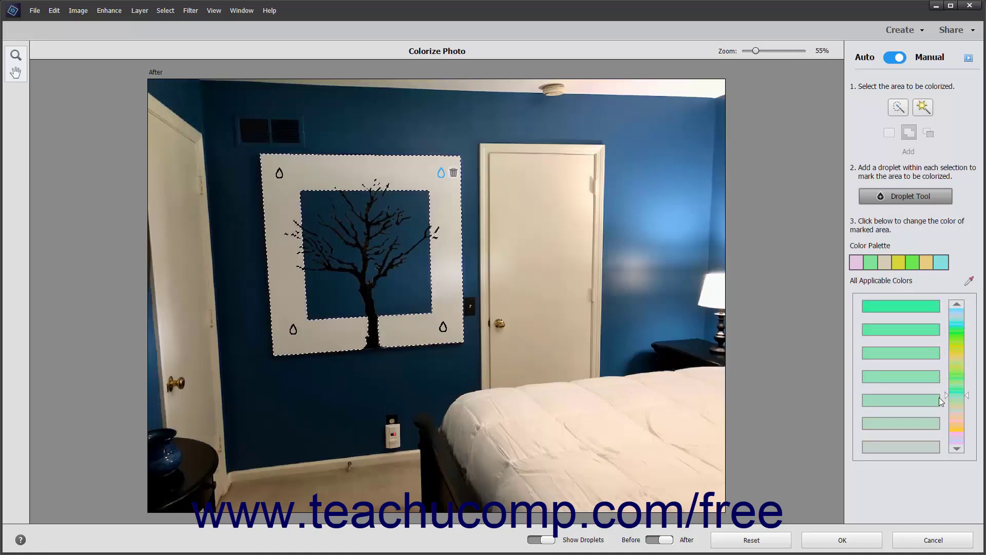
{"action": "left_click", "coordinate": [892, 353]}
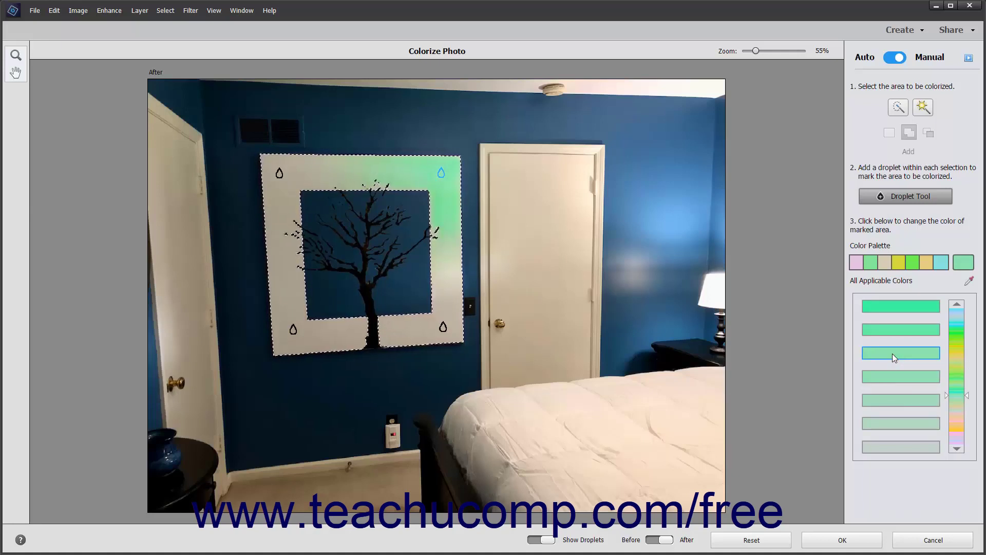
{"action": "left_click", "coordinate": [54, 10]}
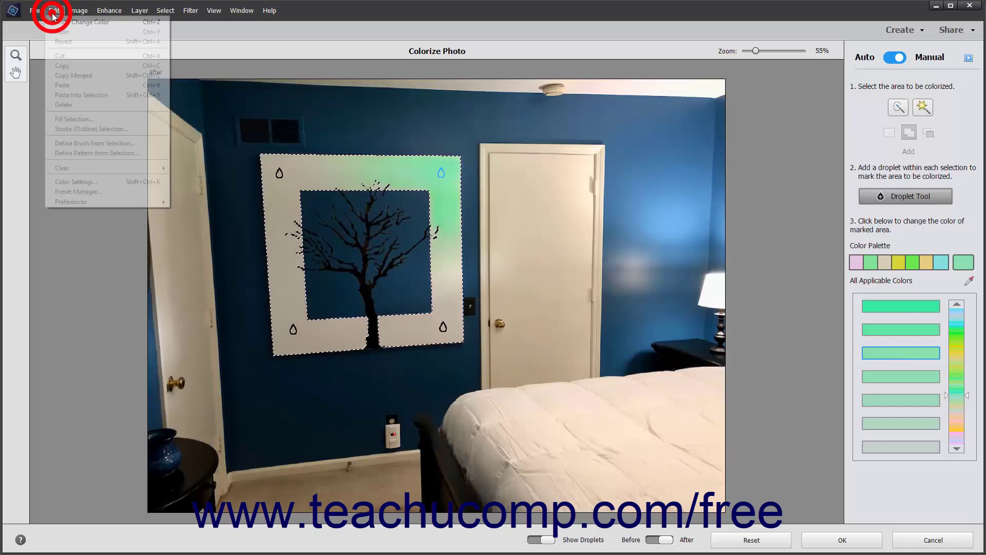
{"action": "left_click", "coordinate": [57, 25]}
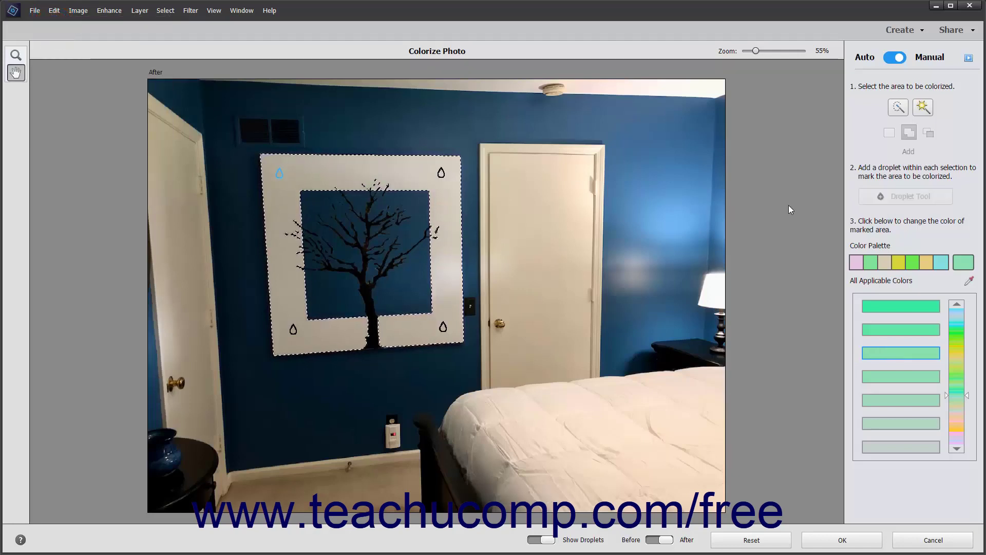
- Sample the blue wall with the eyedropper to tint the frame pale blue
{"action": "left_click", "coordinate": [969, 281]}
{"action": "left_click", "coordinate": [428, 98]}
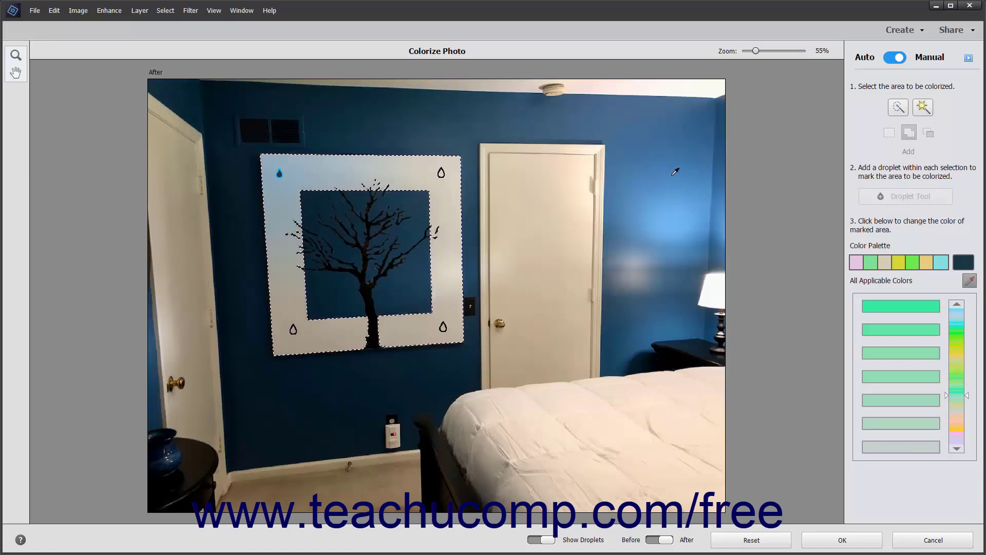
{"action": "left_click", "coordinate": [902, 112]}
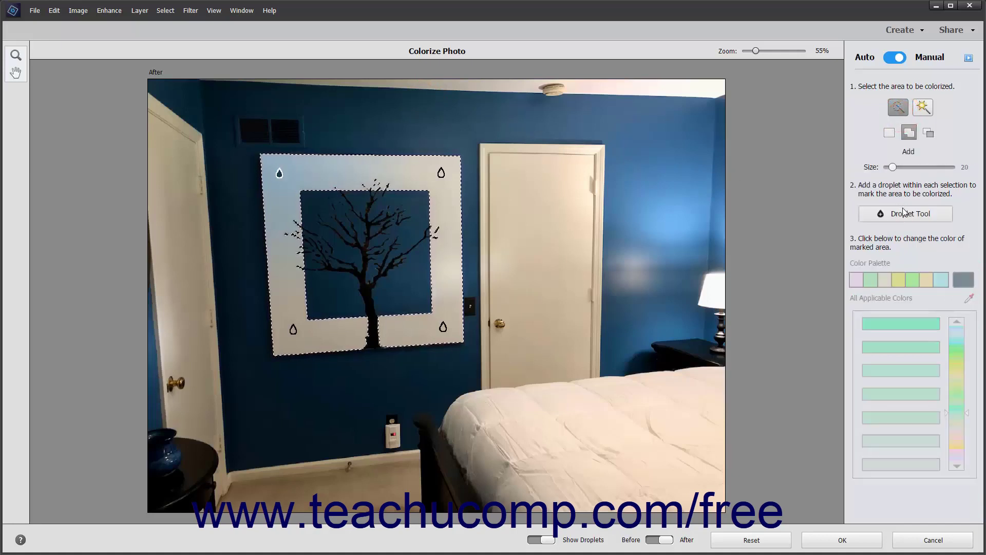
- Give the upper-right, lower-right and lower-left droplets the sampled wall blue swatch
{"action": "left_click", "coordinate": [903, 197]}
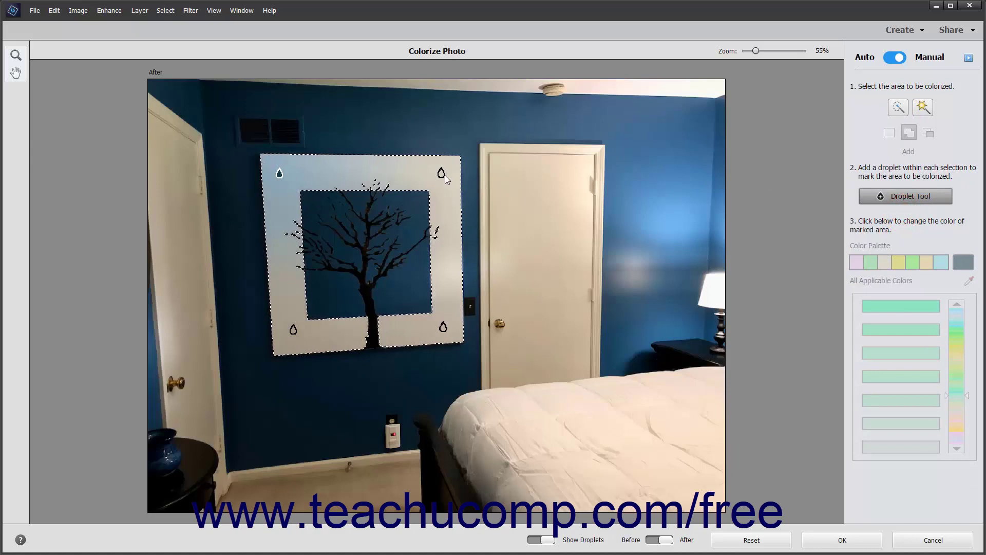
{"action": "left_click", "coordinate": [441, 174]}
{"action": "left_click", "coordinate": [965, 262]}
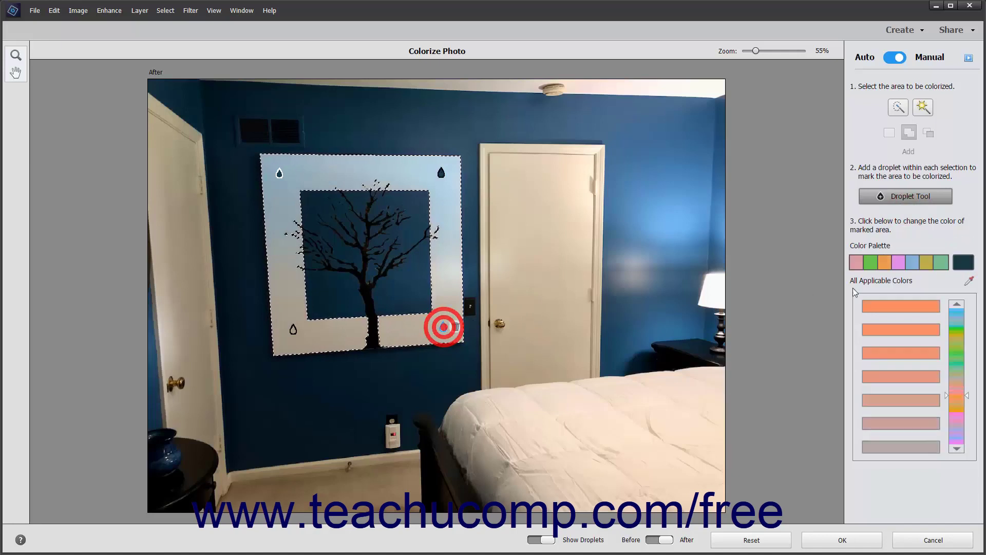
{"action": "left_click", "coordinate": [958, 263]}
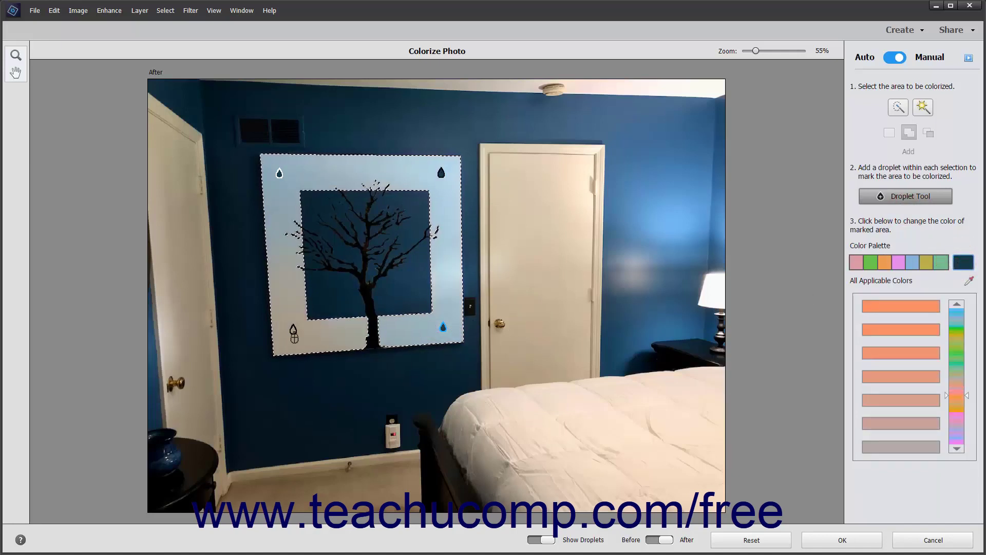
{"action": "left_click", "coordinate": [964, 263]}
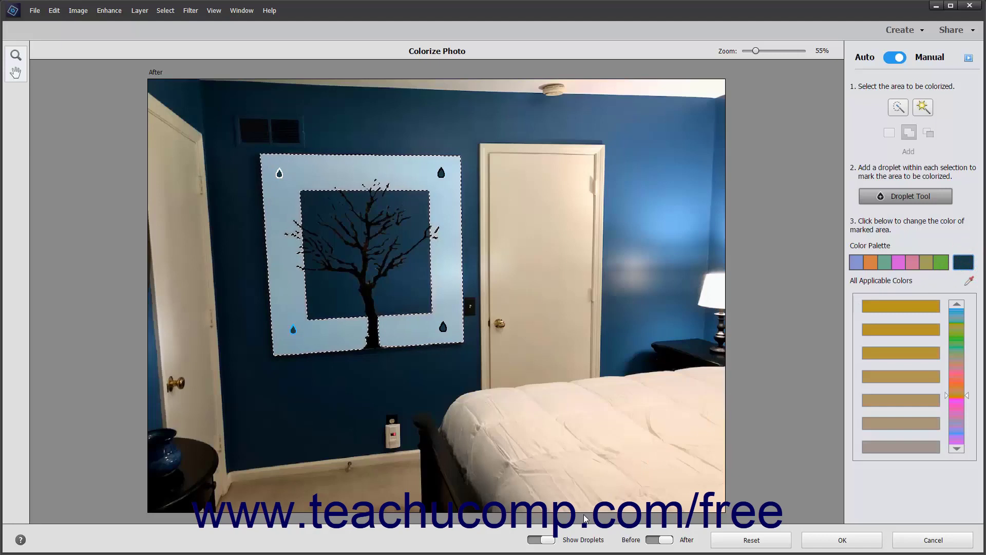
{"action": "left_click", "coordinate": [542, 539]}
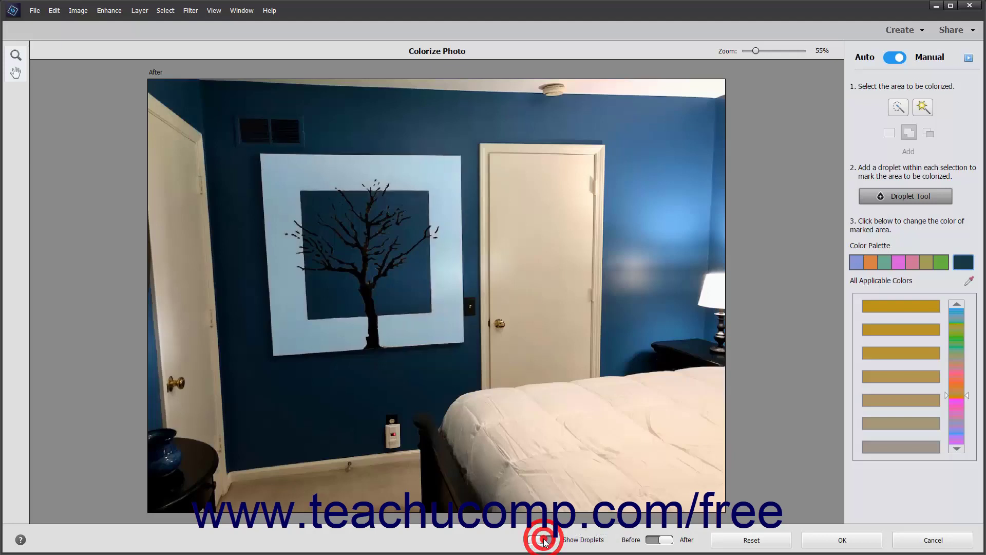
{"action": "left_click", "coordinate": [544, 540]}
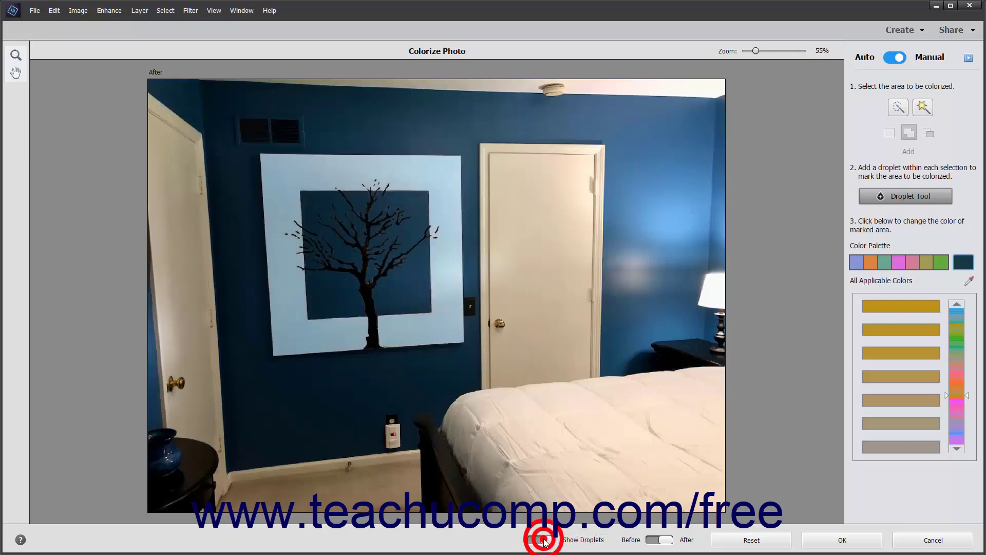
{"action": "left_click", "coordinate": [658, 540]}
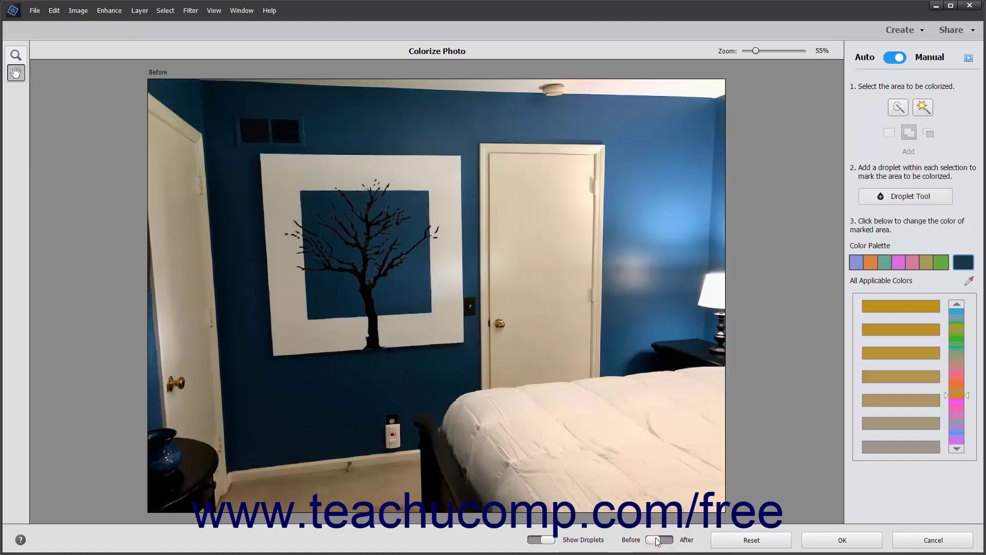
{"action": "left_click", "coordinate": [658, 540]}
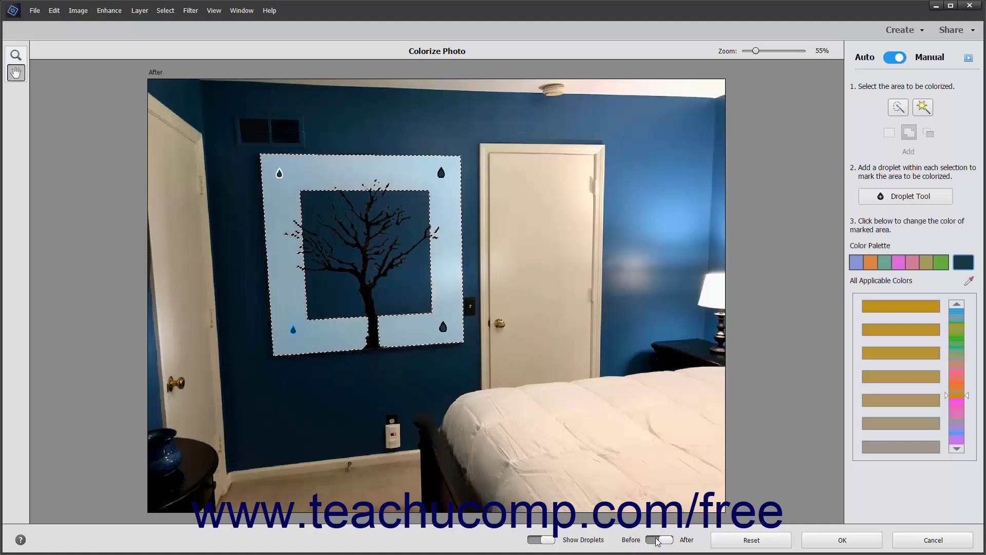